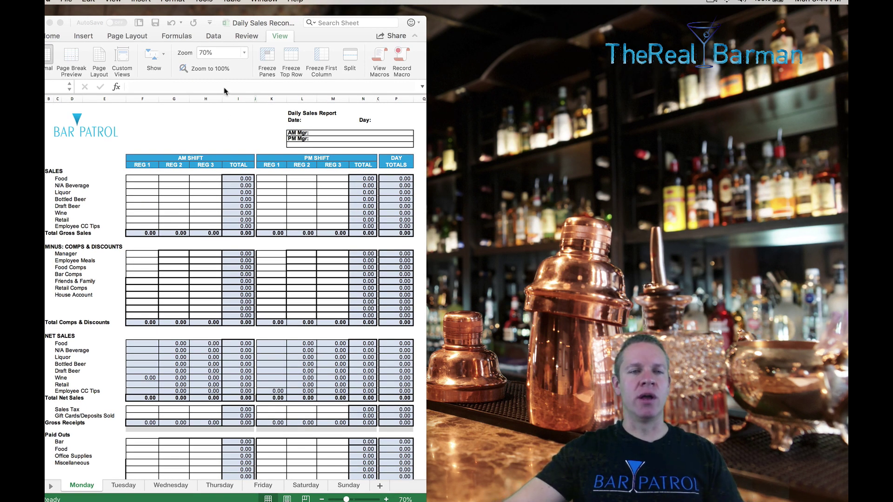
Step: Minimize the open workbook window and bring the Daily Sales Reconciliation workbook back on screen
click(49, 23)
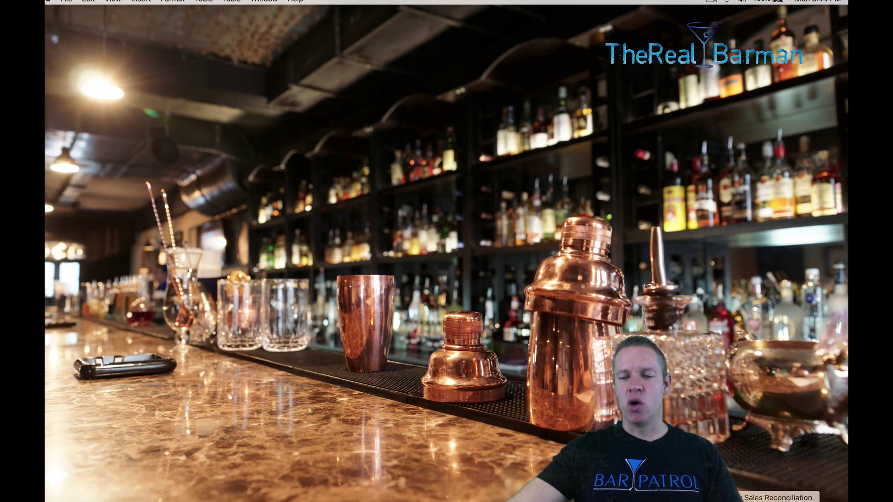
click(768, 501)
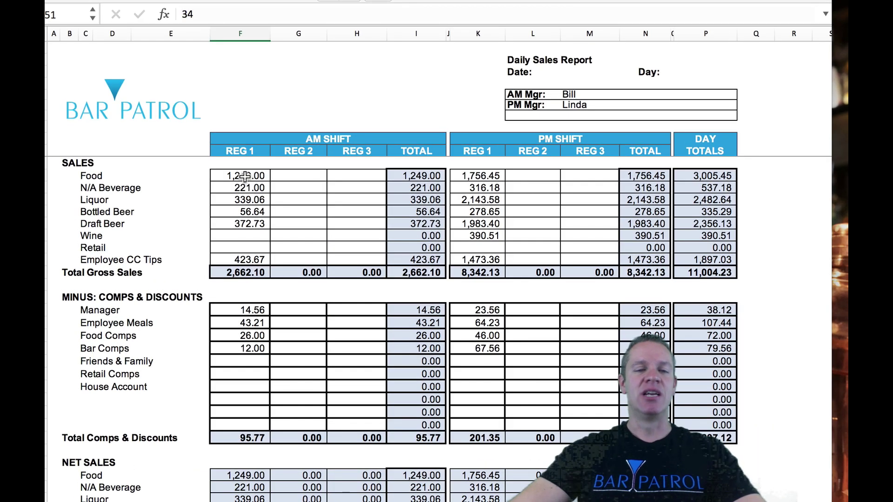
Step: Examine the AM shift REG 1 sales entries from Food through Draft Beer and the formula in the AM Food total
click(173, 177)
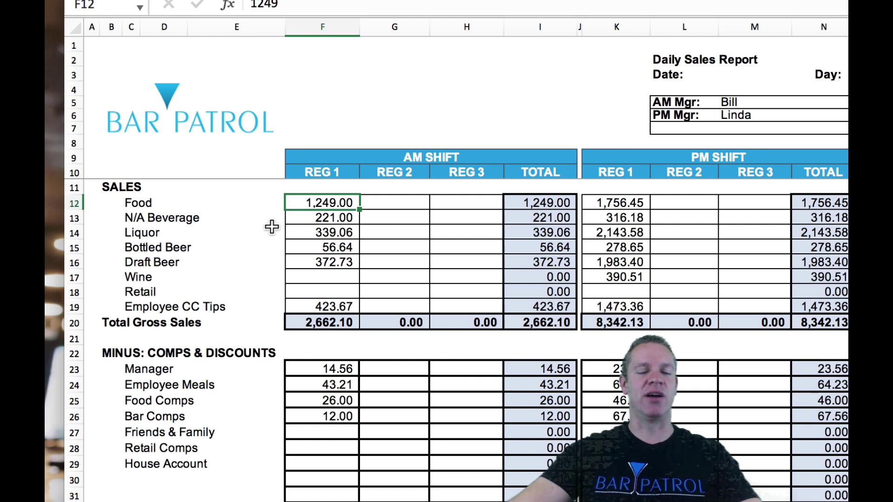
click(316, 217)
click(325, 232)
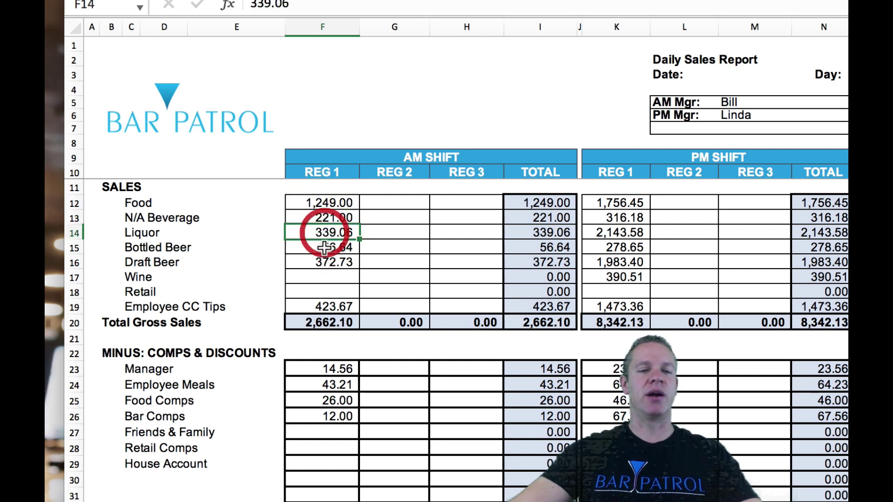
click(324, 247)
click(316, 262)
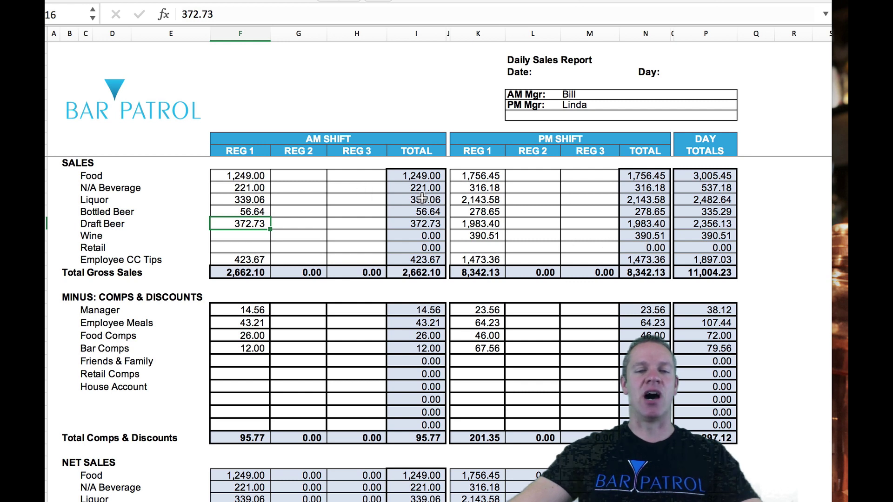
click(257, 175)
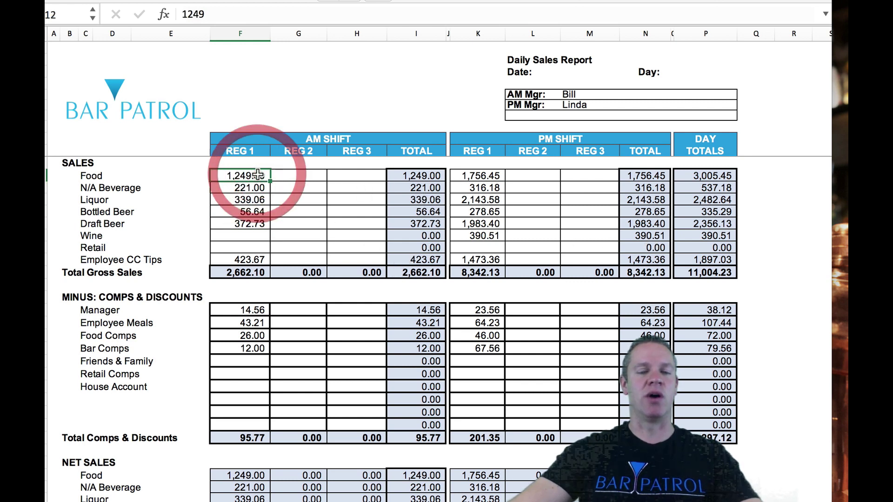
click(407, 179)
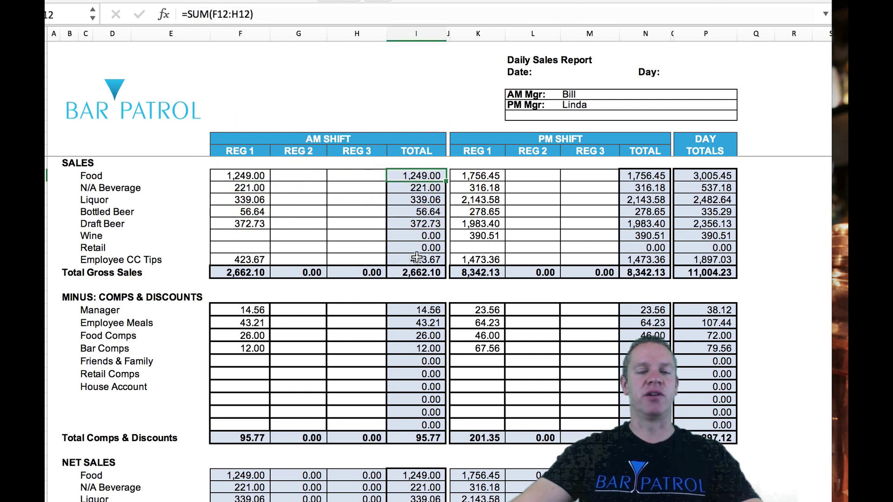
Step: Examine the AM SHIFT and PM SHIFT headings and the REG 1, REG 2 and REG 3 columns under each
click(333, 140)
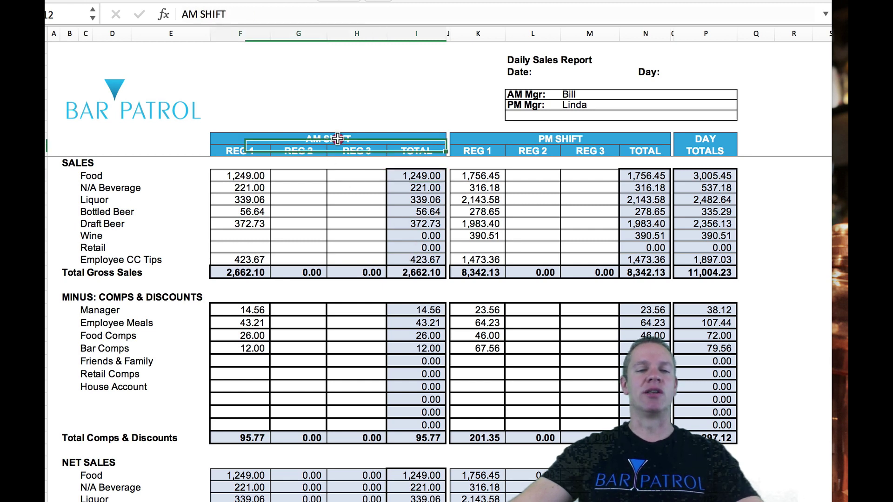
click(582, 139)
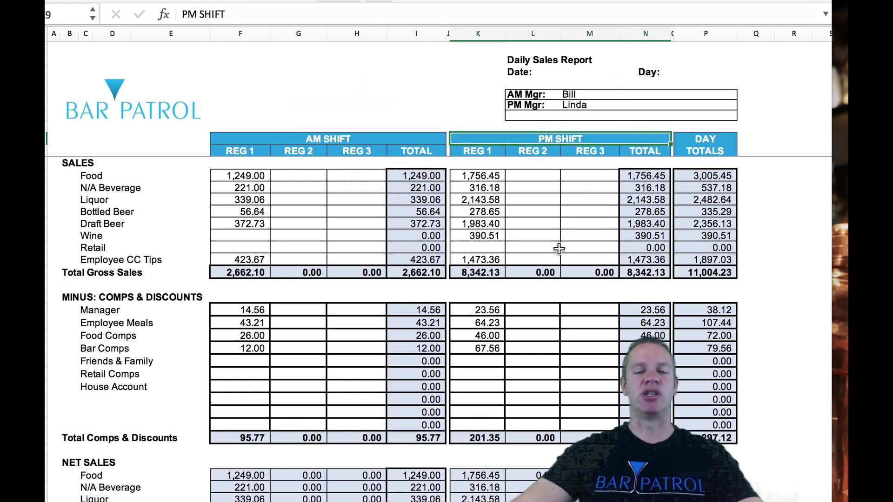
click(240, 150)
click(295, 151)
click(356, 150)
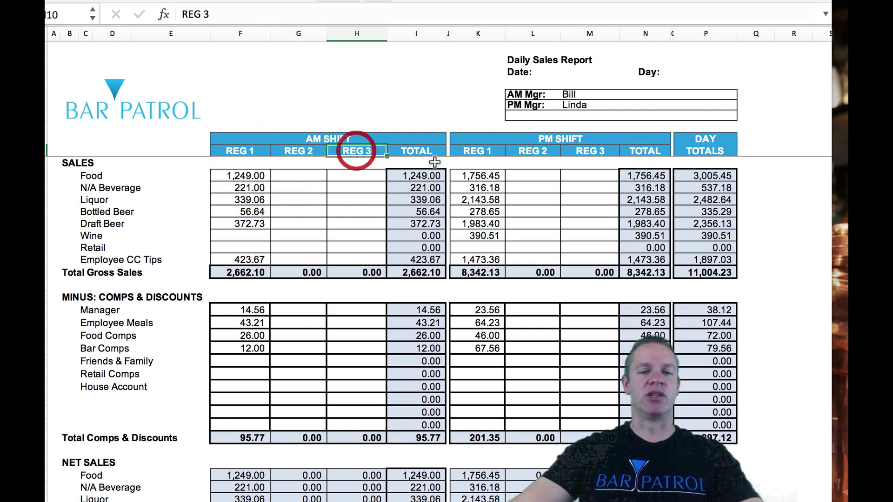
click(479, 150)
click(528, 151)
click(573, 153)
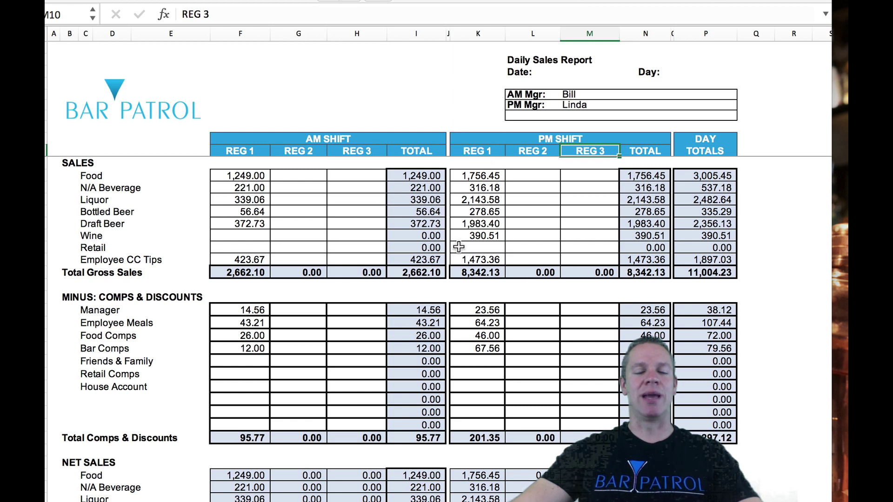
click(336, 139)
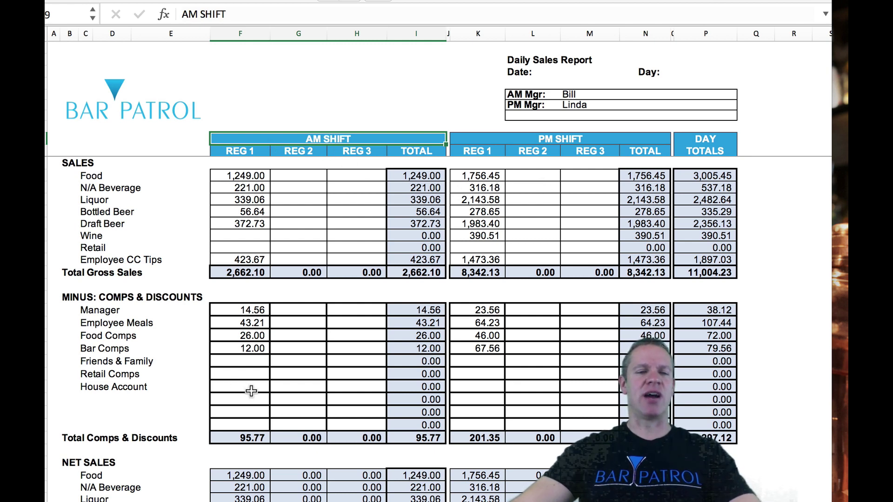
Step: Check the AM shift REG 1 sales cells for Food, N/A Beverage and Wine
click(253, 177)
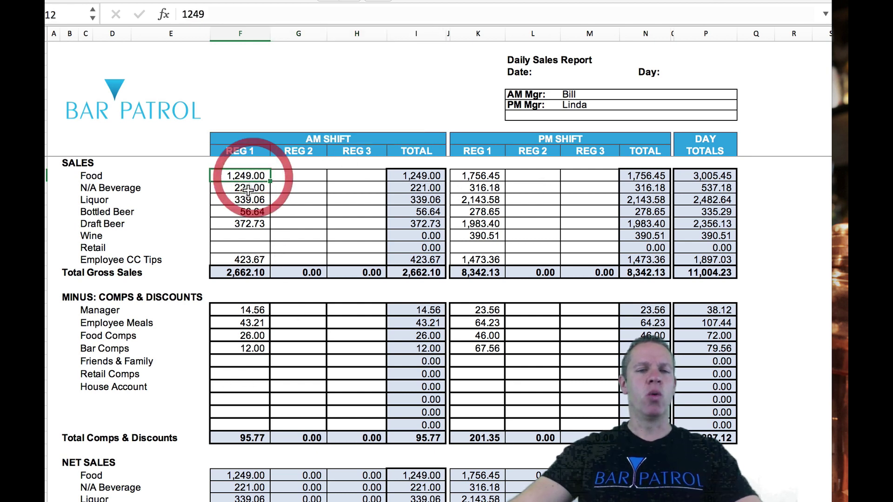
click(251, 188)
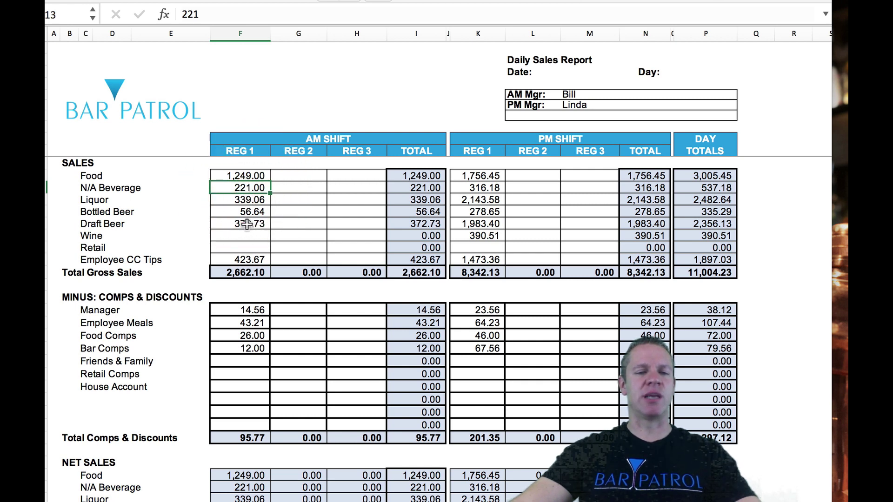
click(230, 237)
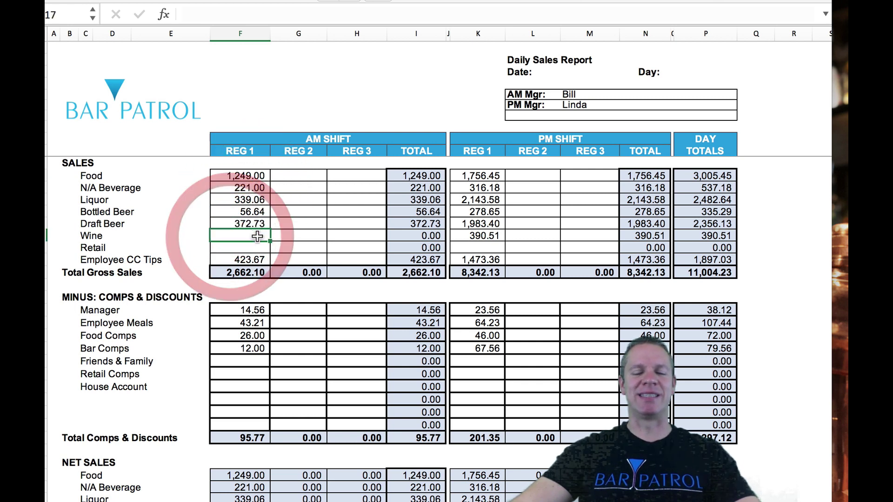
Step: Compare Total Gross Sales for AM REG 1, the PM shift and the whole day
click(707, 272)
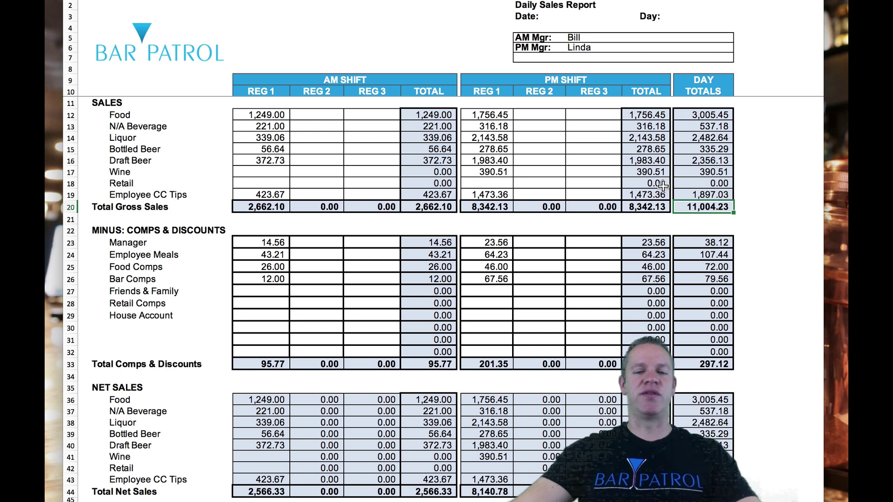
click(261, 208)
click(712, 208)
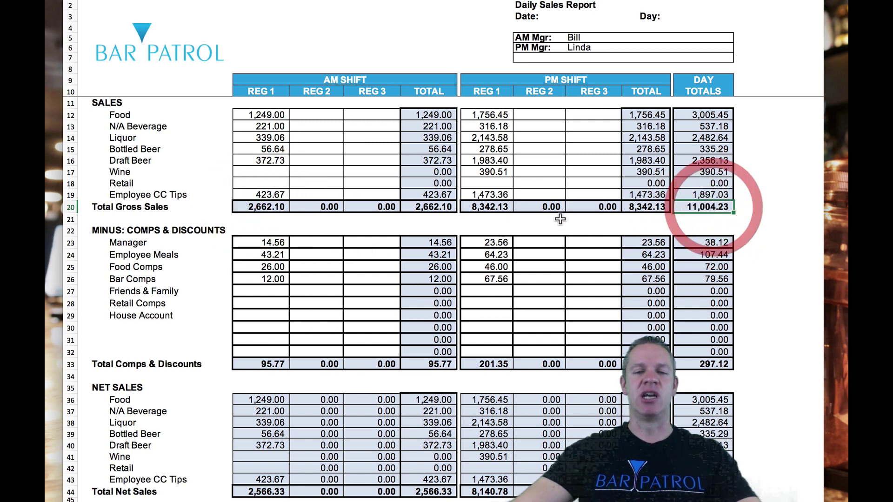
click(647, 207)
click(263, 210)
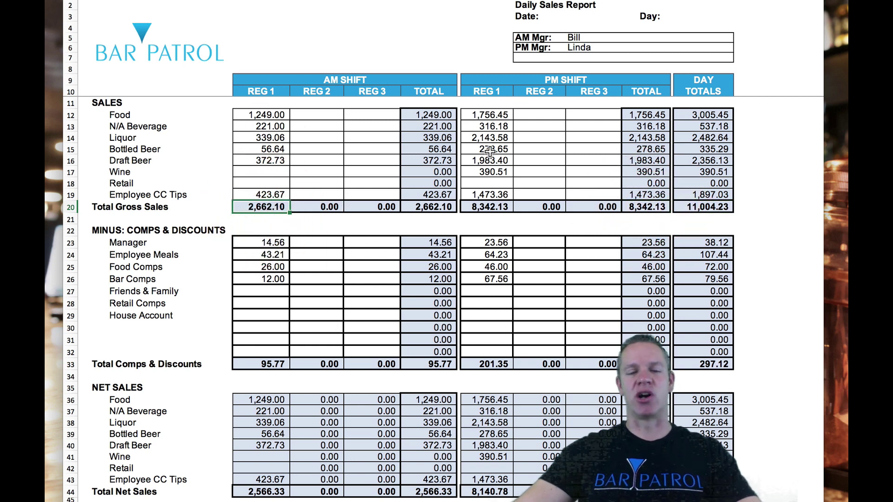
Step: Examine the AM REG 1 comps and discounts for Manager, Employee Meals, Food Comps and Bar Comps
scroll(451, 214, down, 3)
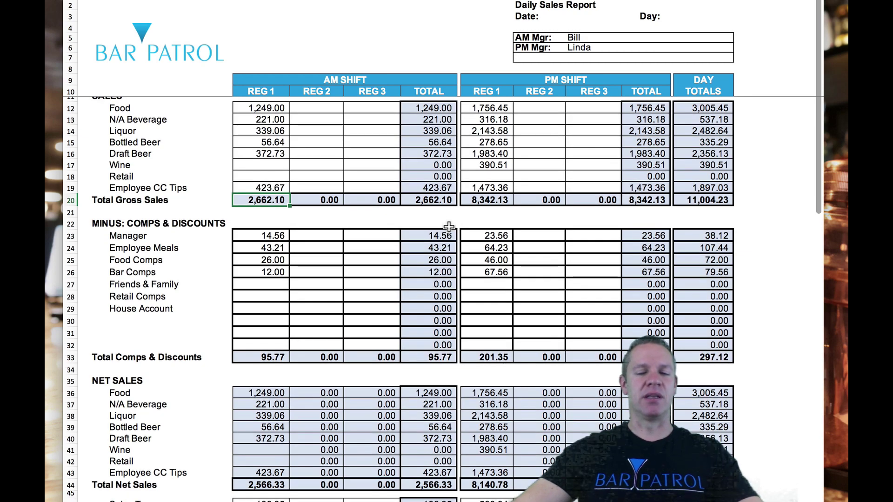
scroll(447, 231, down, 2)
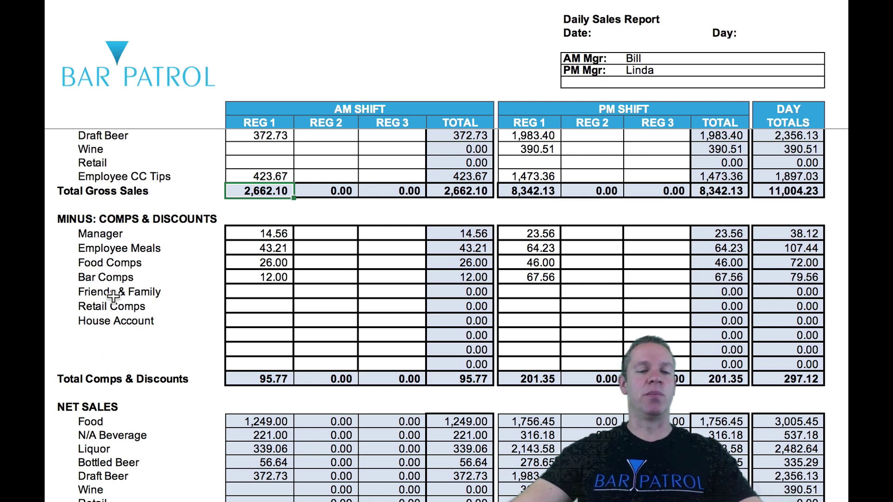
click(273, 235)
click(275, 248)
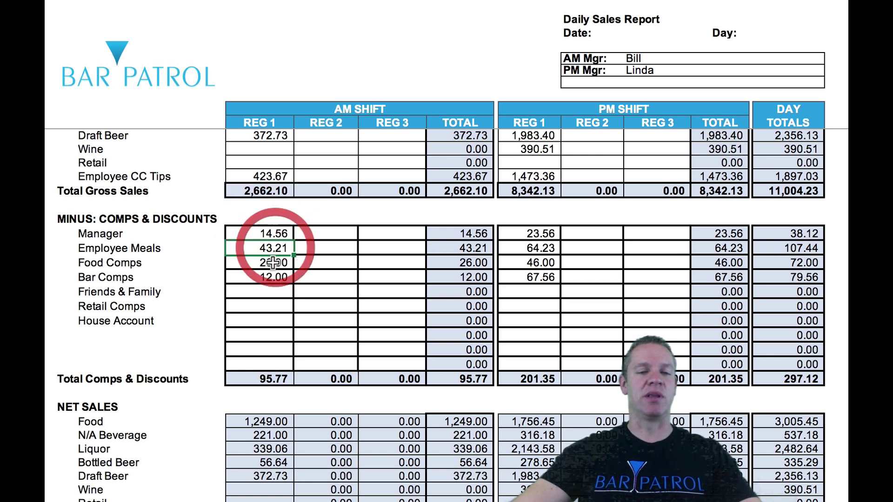
click(274, 262)
click(268, 279)
scroll(341, 347, down, 1)
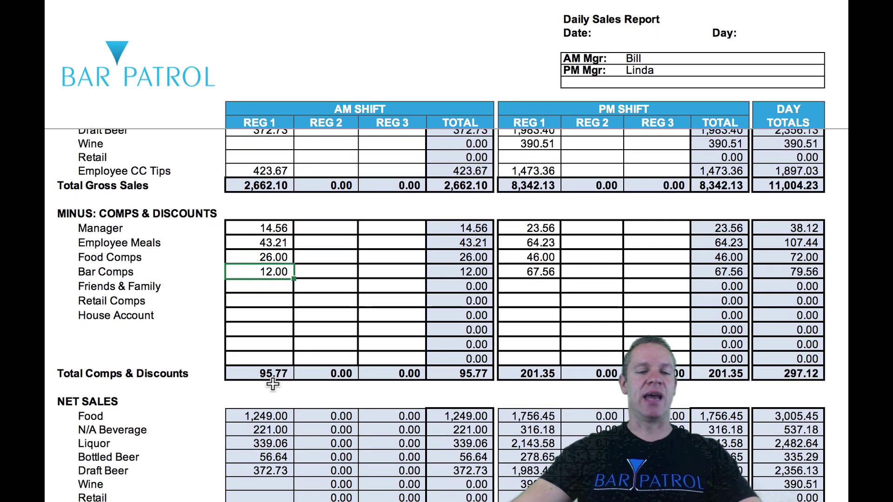
Step: Check Total Comps & Discounts for AM REG 1, PM REG 1 and the day
click(272, 374)
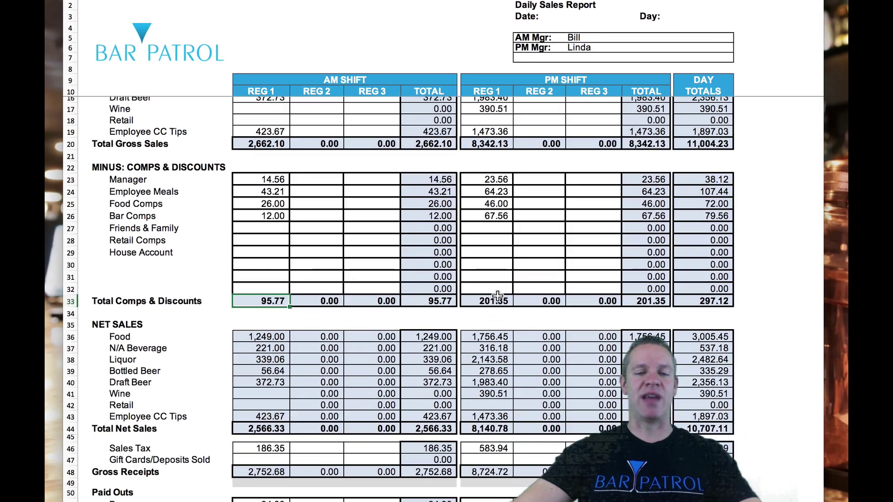
click(536, 373)
click(710, 302)
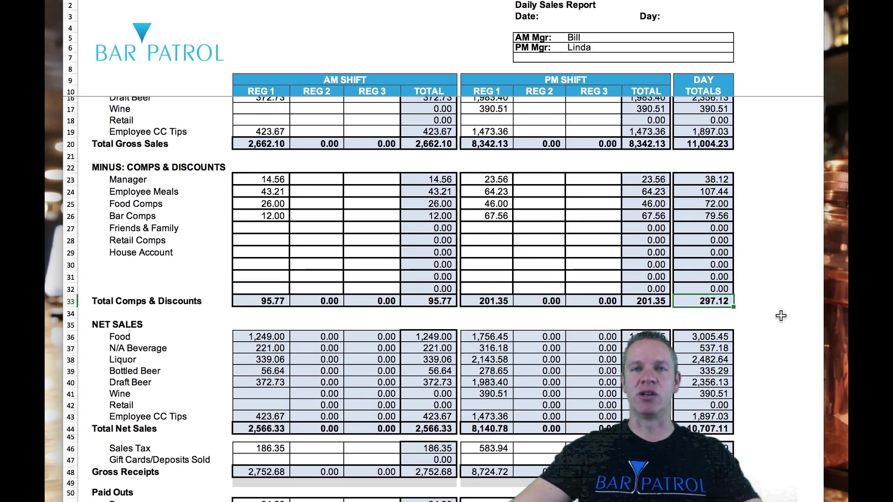
Step: Return to the SALES section and check the Employee CC Tips entry for AM REG 1
scroll(760, 281, down, 3)
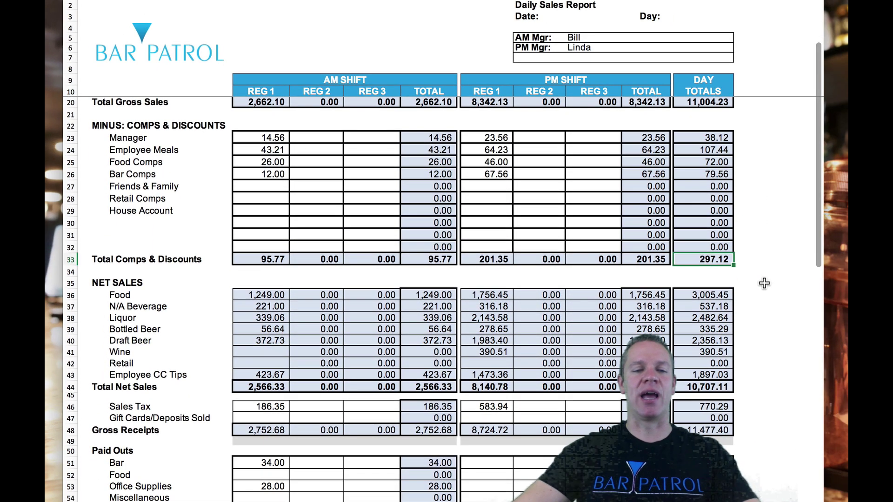
scroll(764, 284, up, 6)
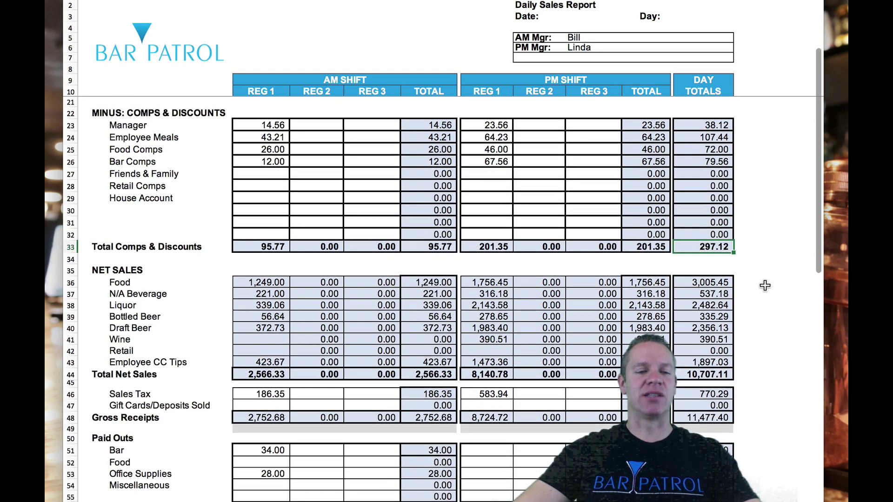
scroll(765, 286, up, 2)
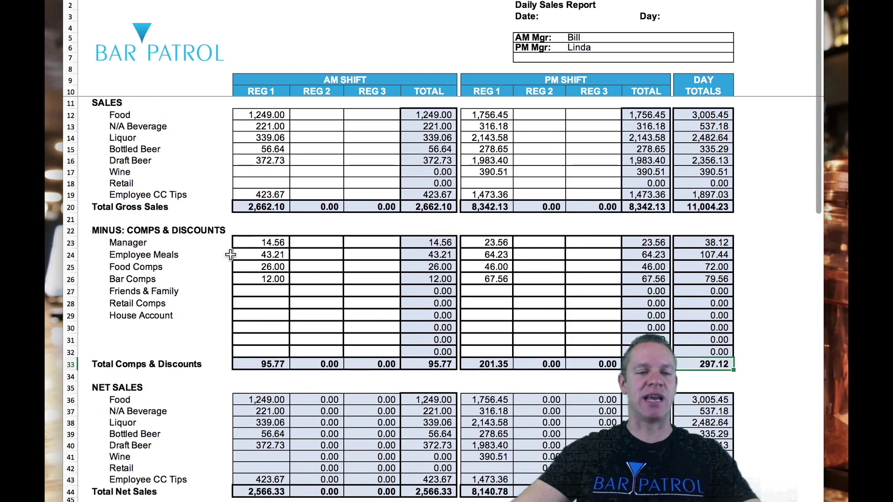
scroll(290, 261, down, 1)
scroll(292, 262, up, 1)
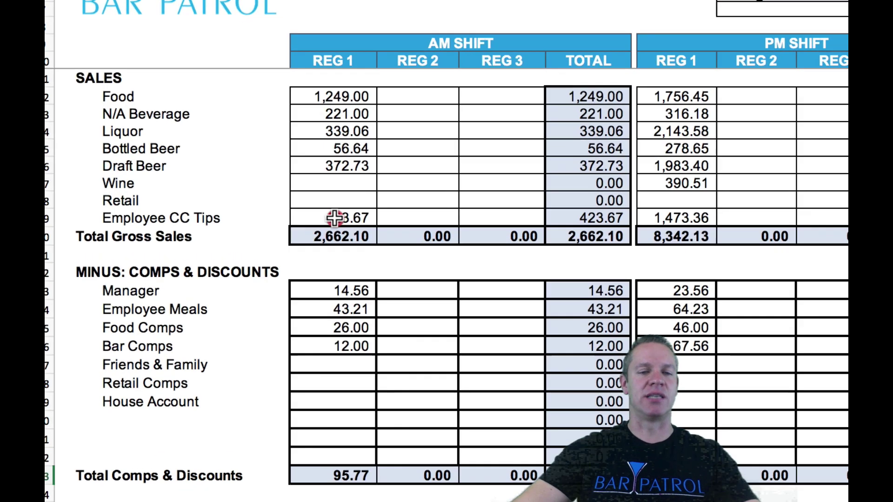
click(267, 195)
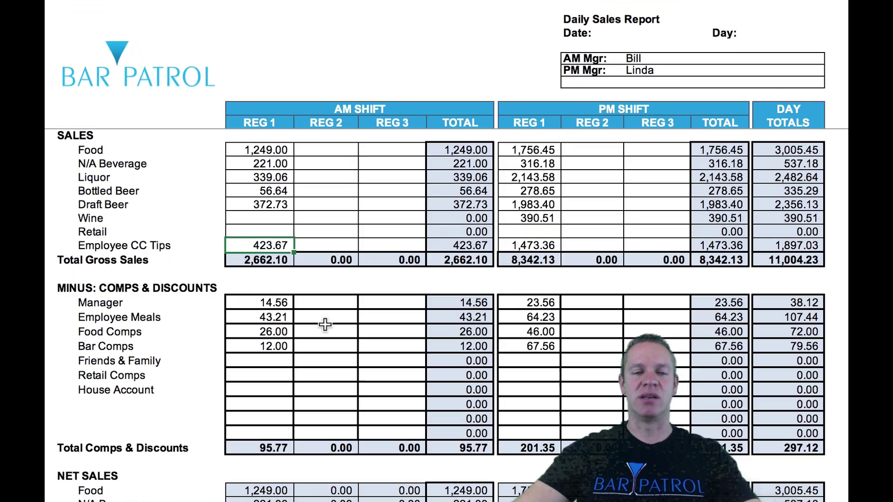
Step: Review the NET SALES section and check the AM REG 1 Total Net Sales and Sales Tax cells
scroll(489, 356, down, 2)
scroll(325, 324, down, 3)
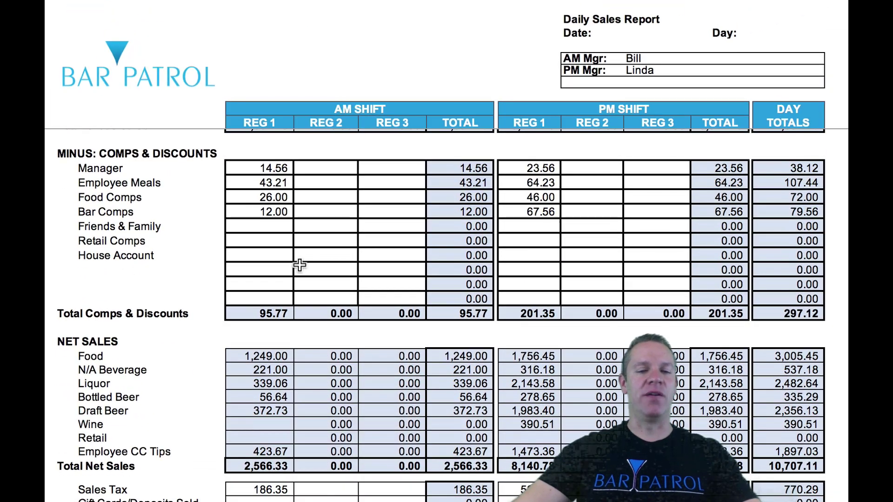
scroll(227, 177, up, 3)
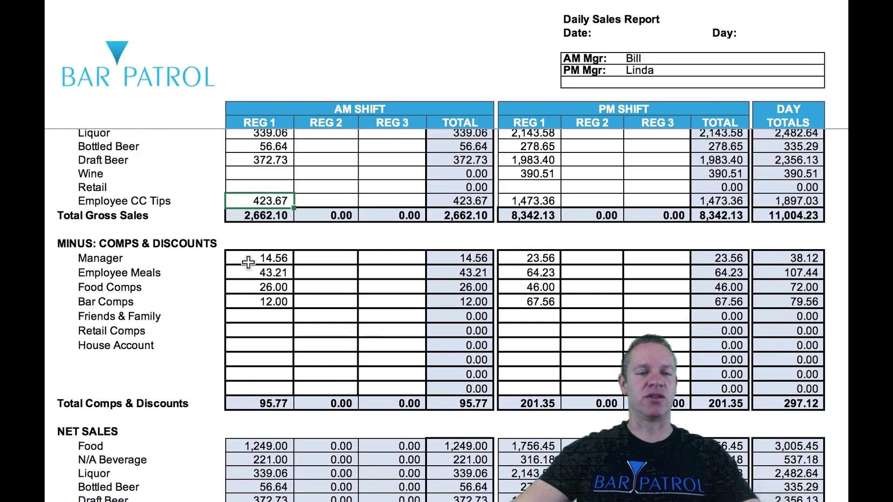
scroll(271, 285, down, 5)
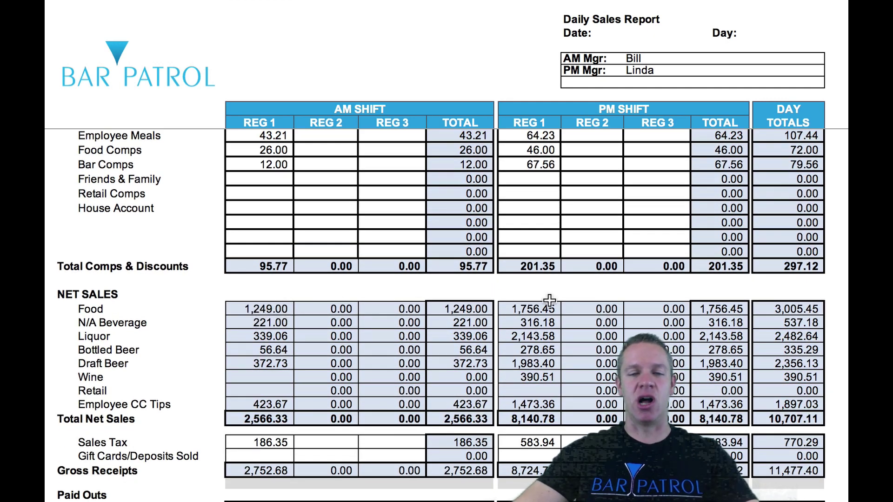
click(279, 418)
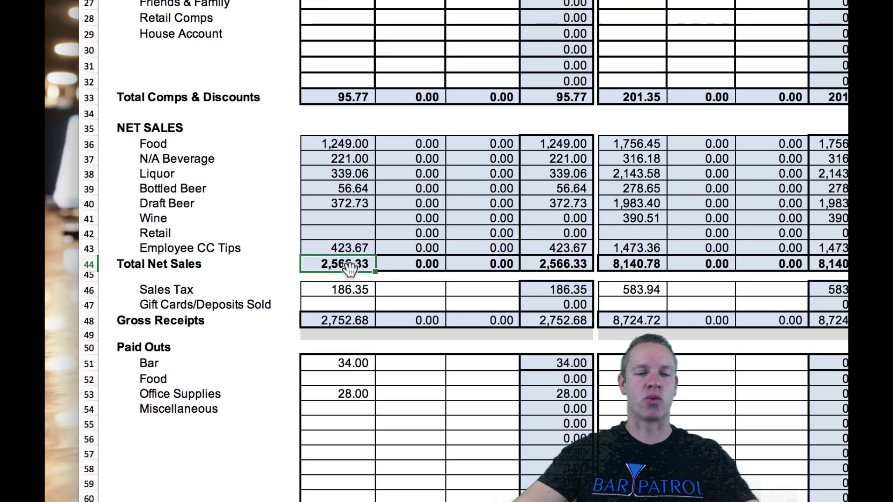
click(356, 290)
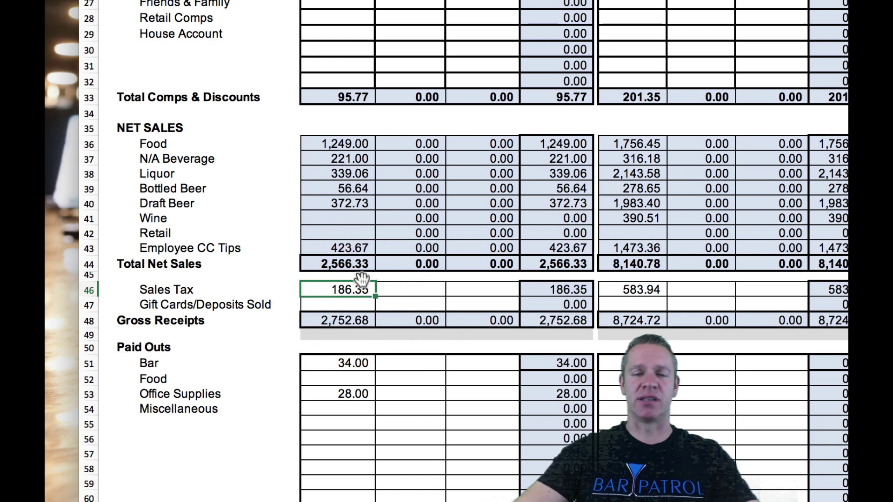
Step: Check the AM REG 1 Gross Receipts, Total Paid Outs and CASH TO ACCOUNT cells
scroll(474, 235, down, 2)
scroll(479, 232, down, 5)
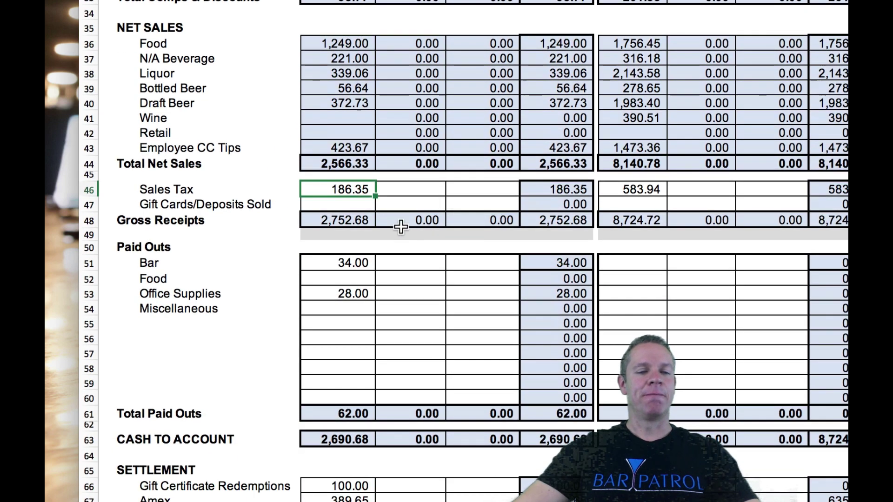
click(350, 219)
scroll(476, 250, down, 5)
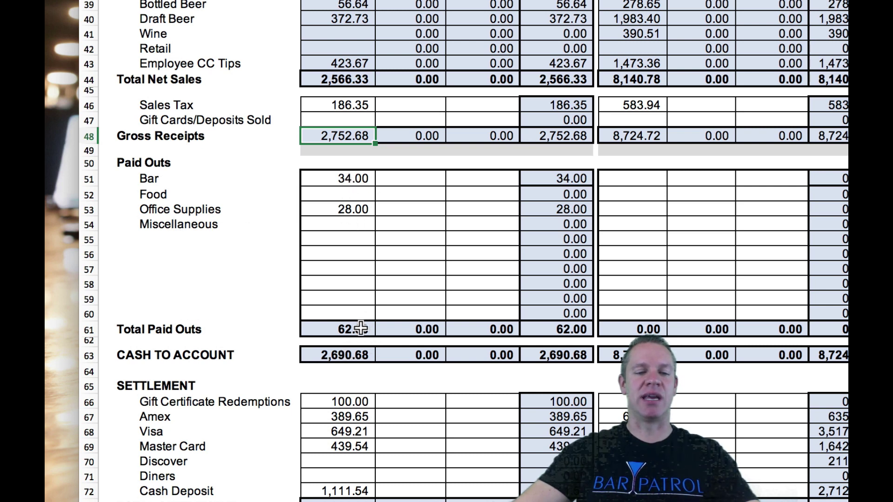
click(350, 355)
scroll(504, 300, down, 5)
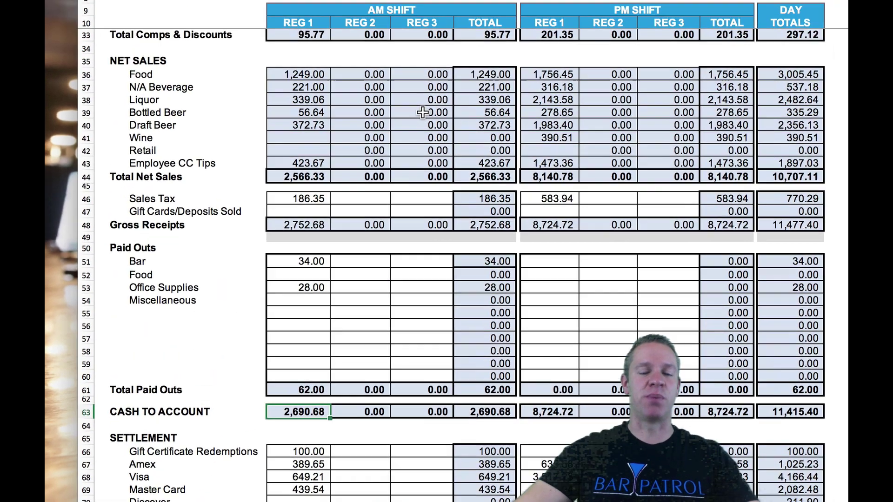
Step: Retrace the AM REG 1 figures from SALES through comps, net sales, gross receipts and paid outs
scroll(478, 134, up, 7)
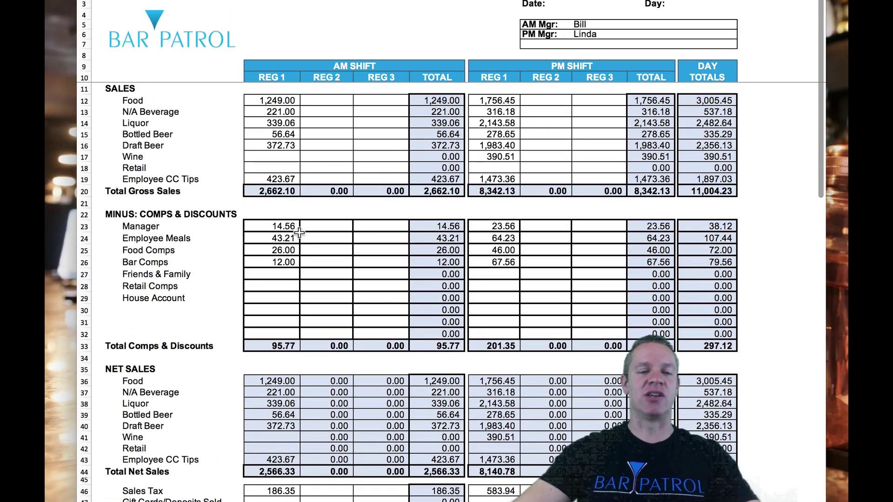
scroll(299, 233, down, 2)
scroll(286, 391, down, 6)
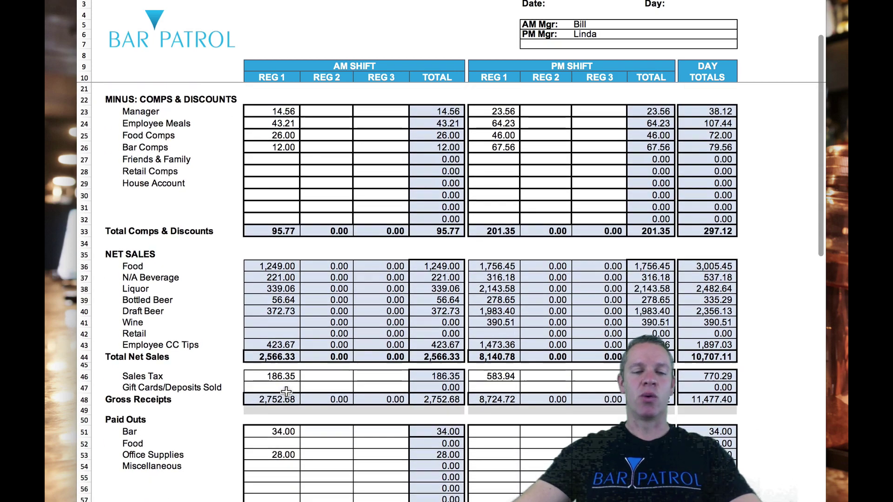
scroll(296, 385, down, 3)
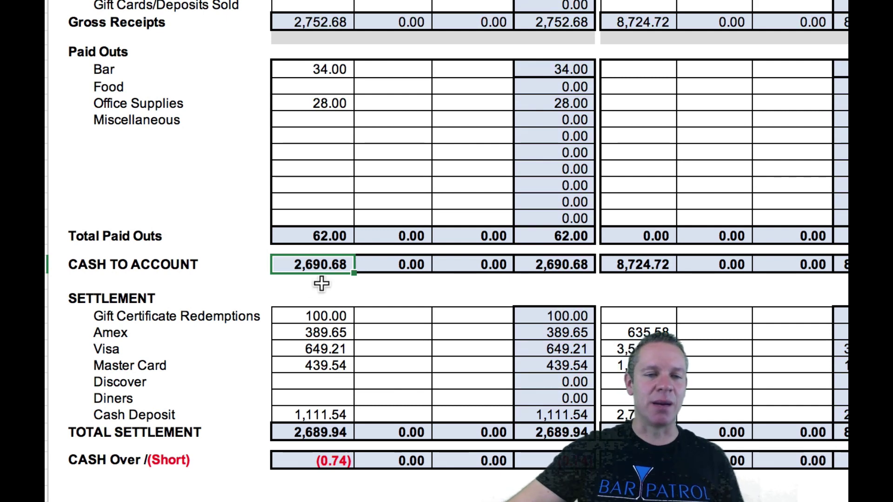
Step: Compare the AM REG 1 CASH TO ACCOUNT amount with its TOTAL SETTLEMENT
click(331, 263)
scroll(361, 399, down, 2)
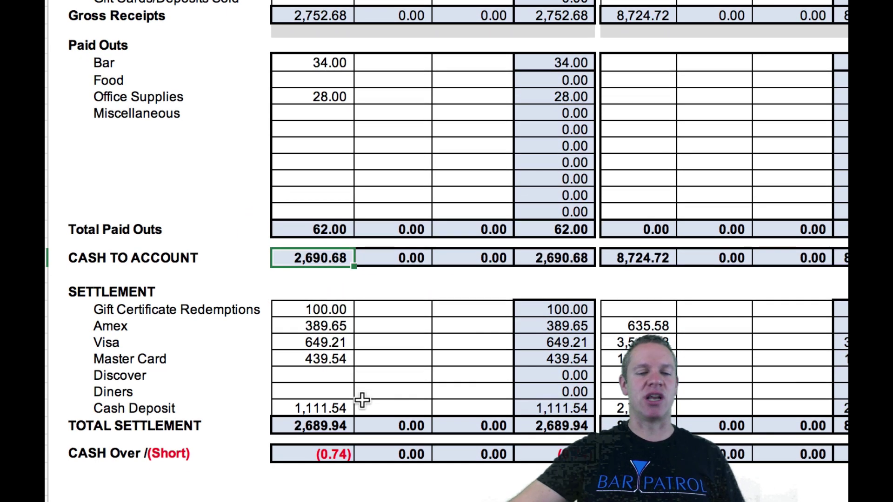
click(314, 401)
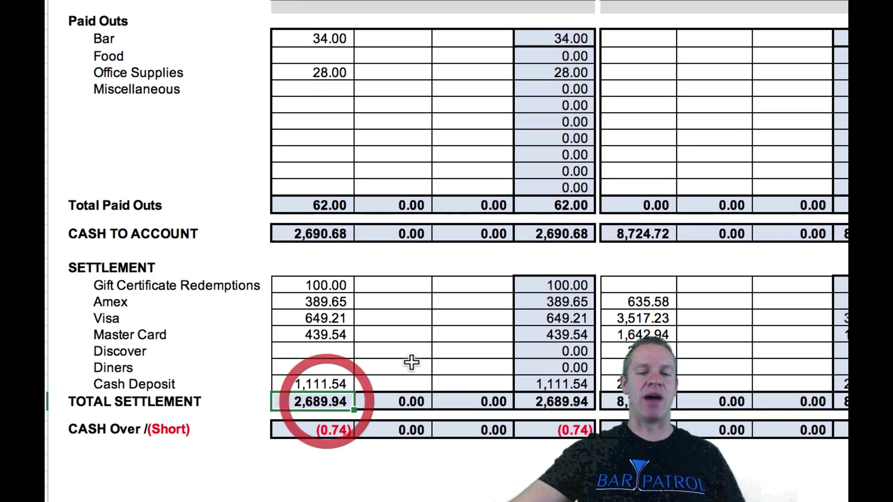
scroll(411, 374, down, 1)
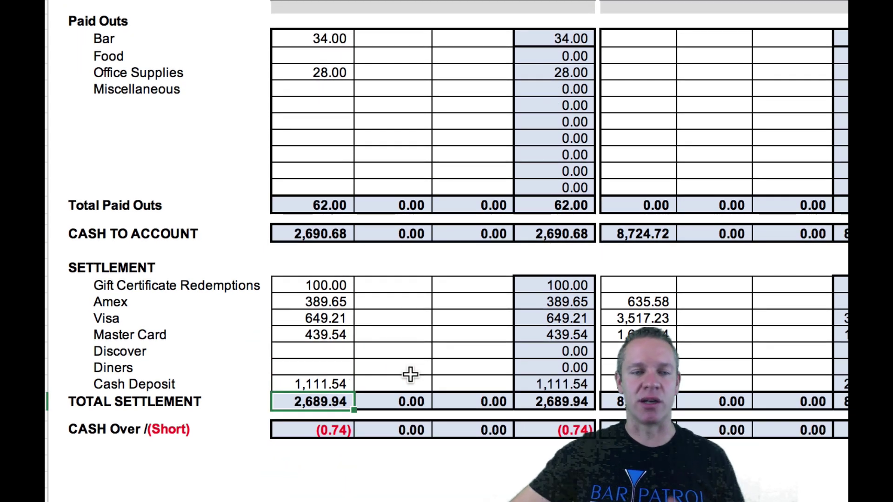
scroll(407, 374, down, 1)
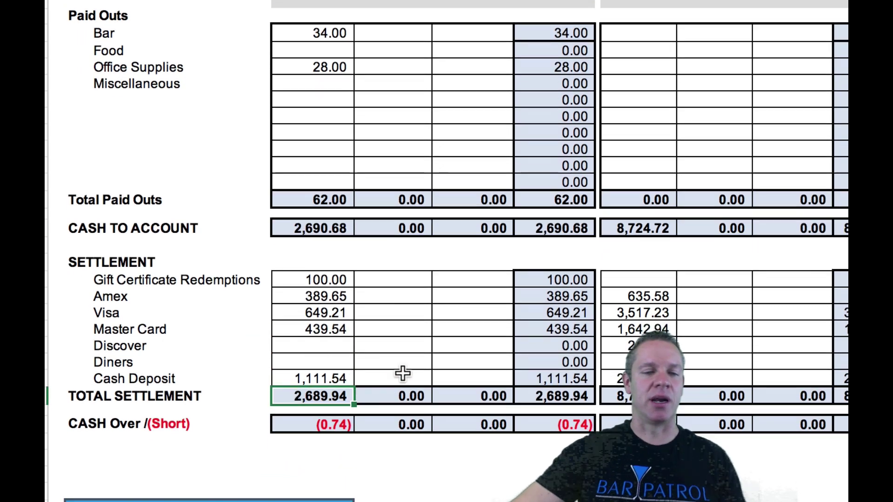
Step: Examine the AM REG 1 settlement entries from Gift Certificate Redemptions to Cash Deposit and their TOTAL SETTLEMENT
click(332, 282)
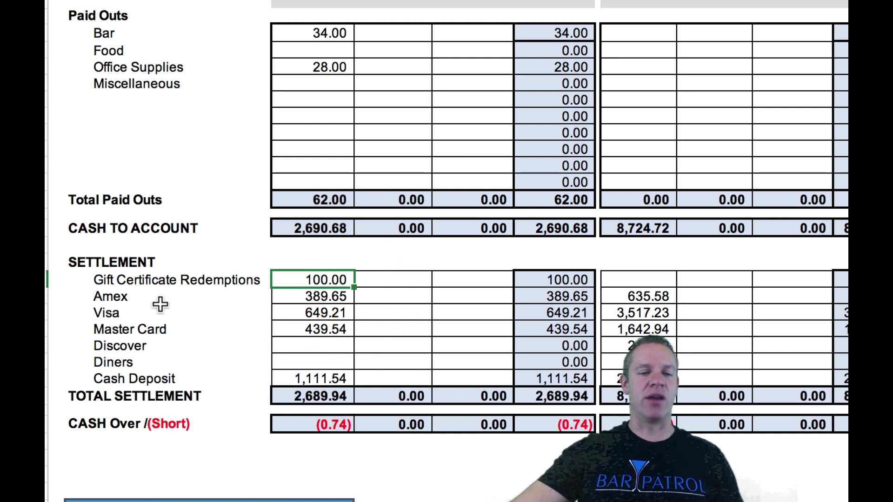
click(320, 379)
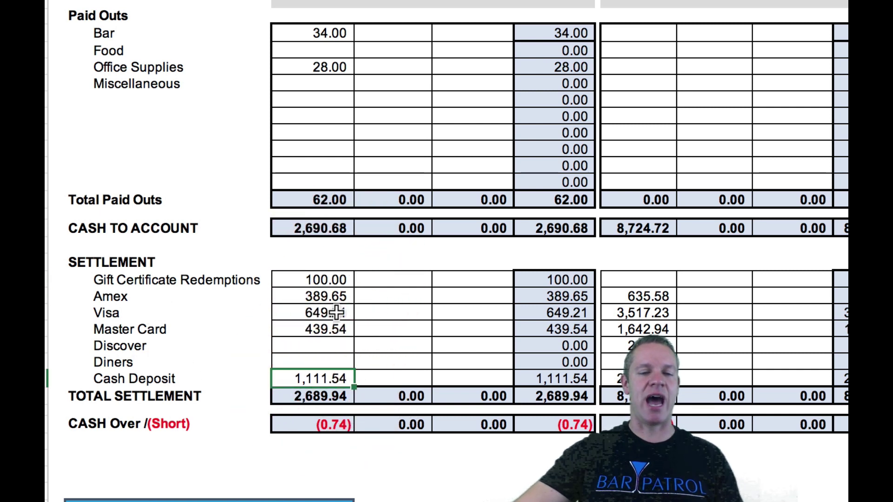
click(327, 397)
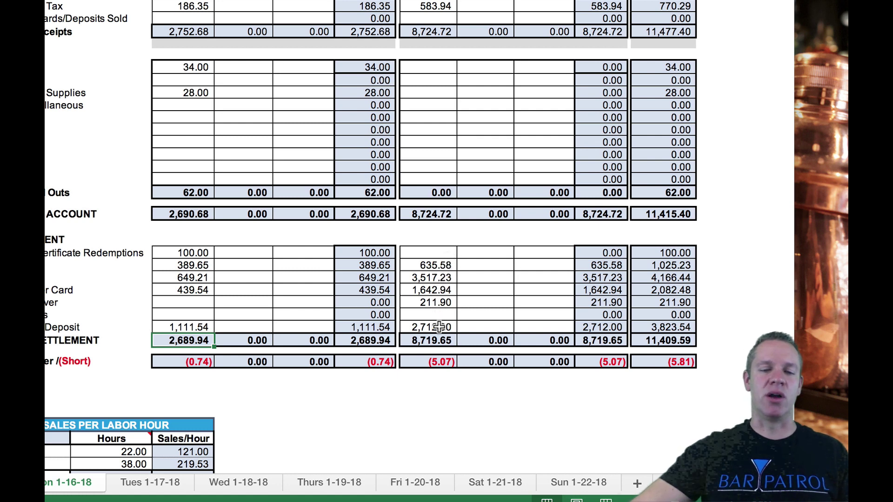
Step: Check CASH Over/(Short) for PM REG 1 and the TOTAL SETTLEMENT in the DAY TOTALS column
click(442, 357)
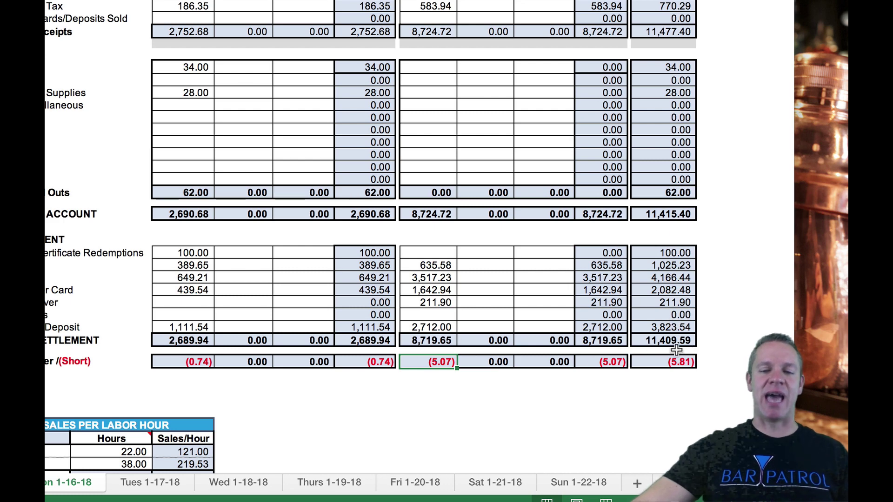
click(672, 335)
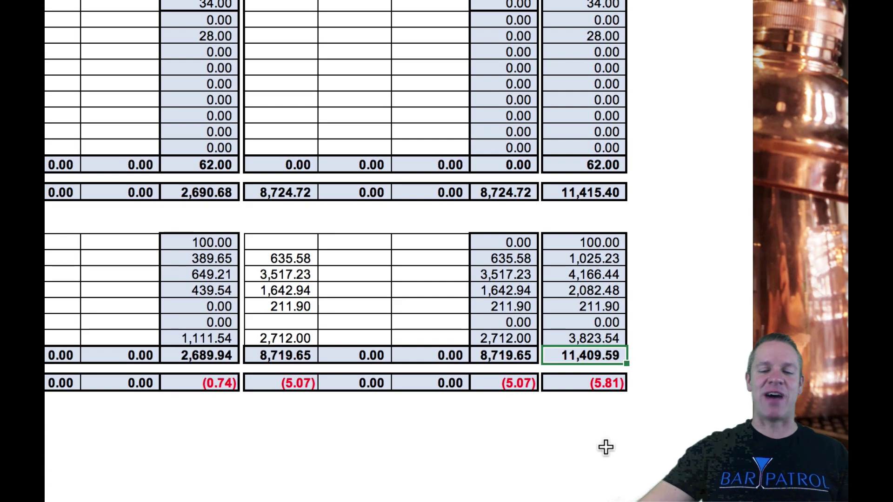
scroll(617, 447, down, 5)
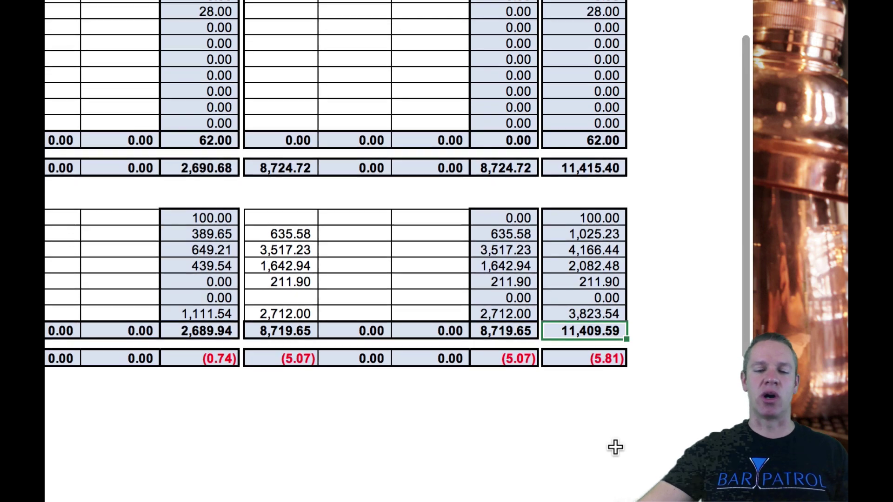
Step: Review the SALES PER LABOR HOUR table and return to the start of the Daily Sales Report
scroll(608, 445, down, 3)
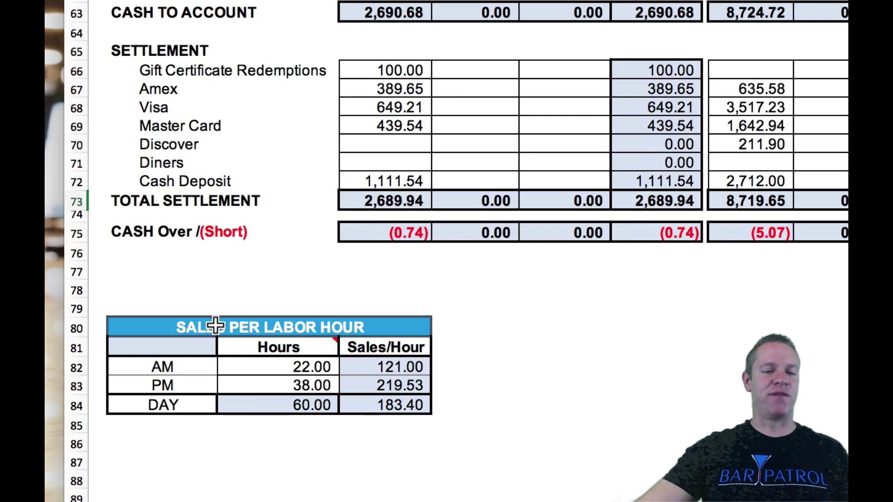
click(215, 327)
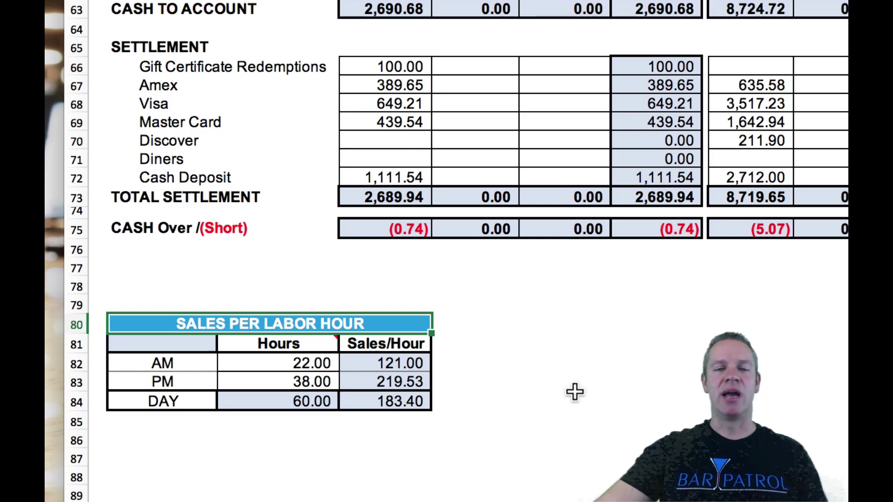
scroll(574, 393, up, 15)
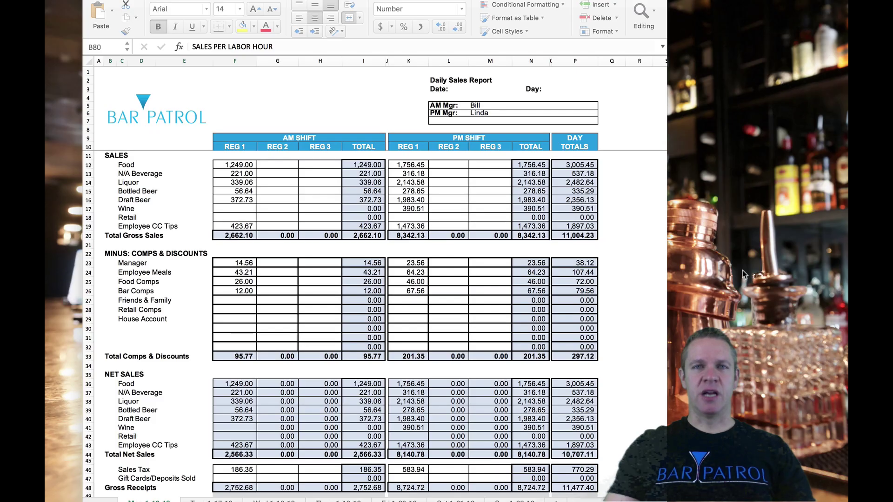